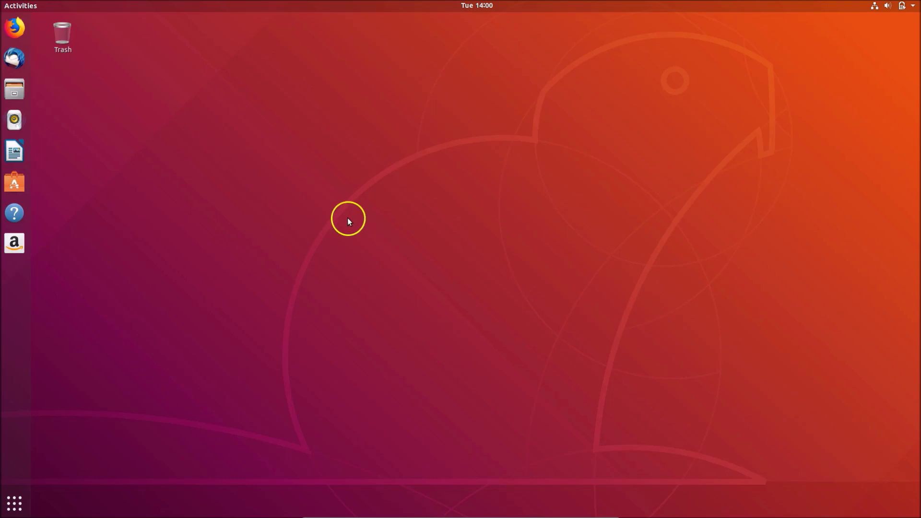
Search Ubuntu Software for 'synaptic package manager' and open its result's details page
click(14, 182)
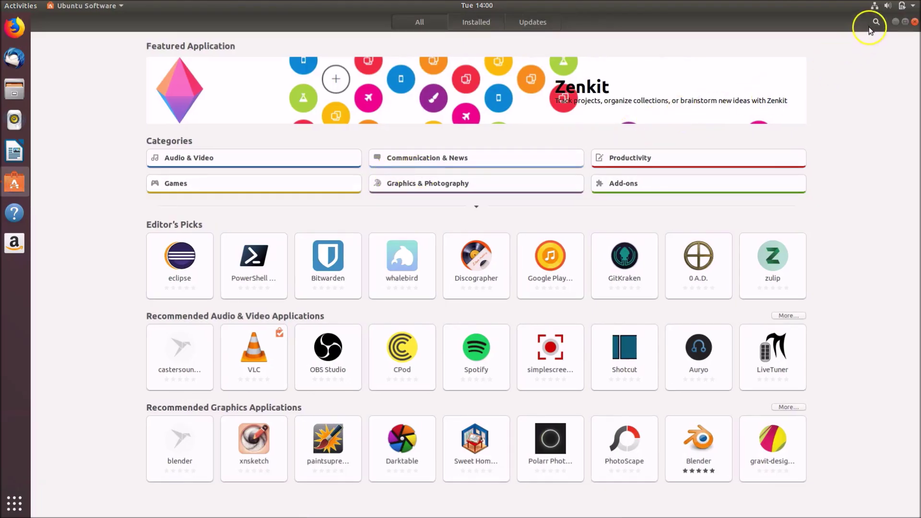
click(875, 22)
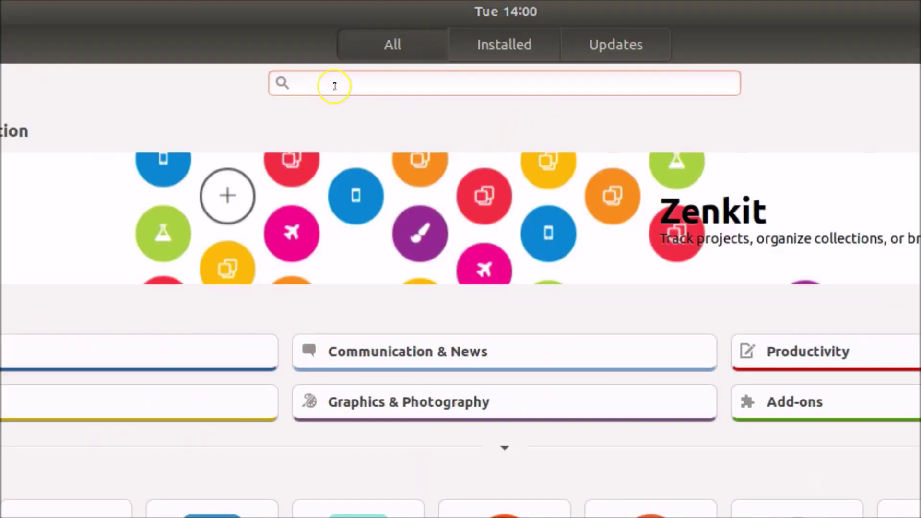
text(sy)
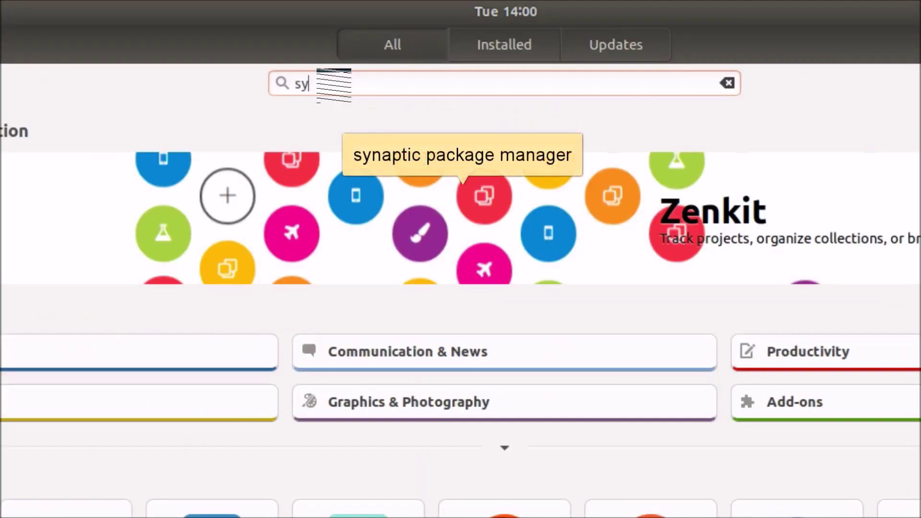
text(naptic)
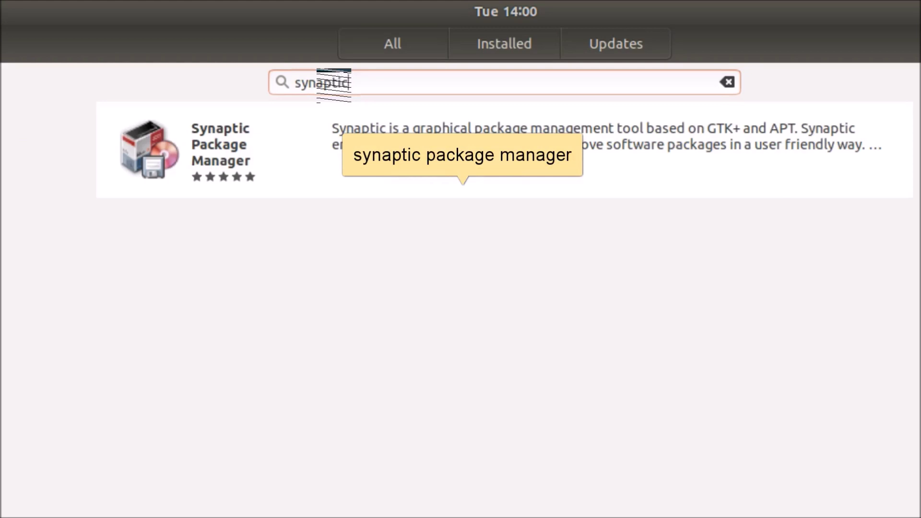
text( packag)
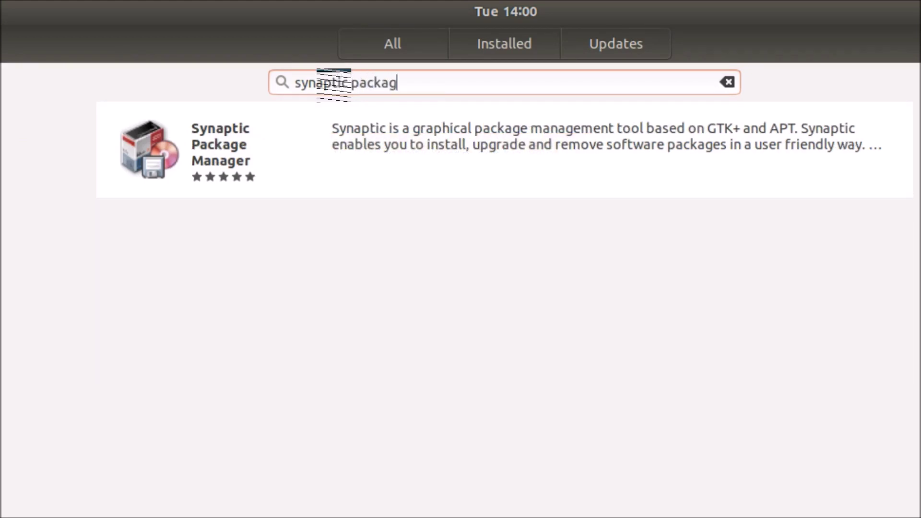
text(e manager)
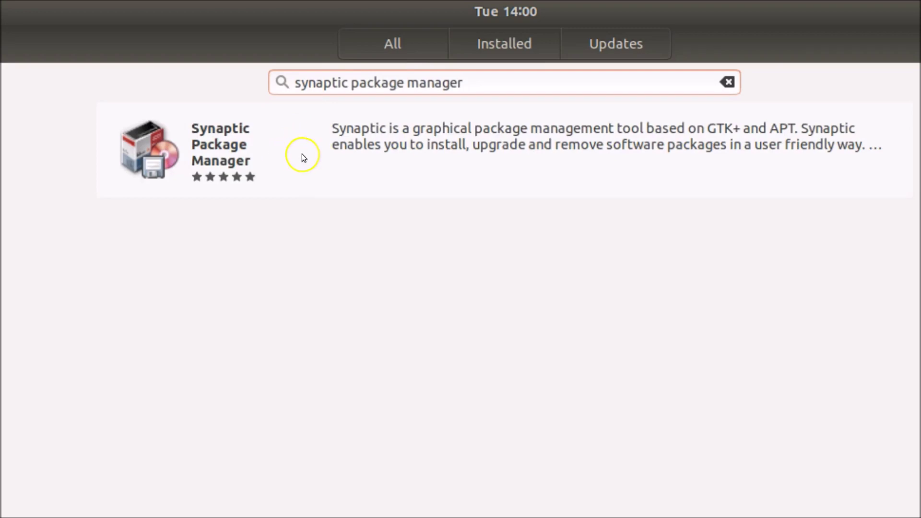
click(334, 154)
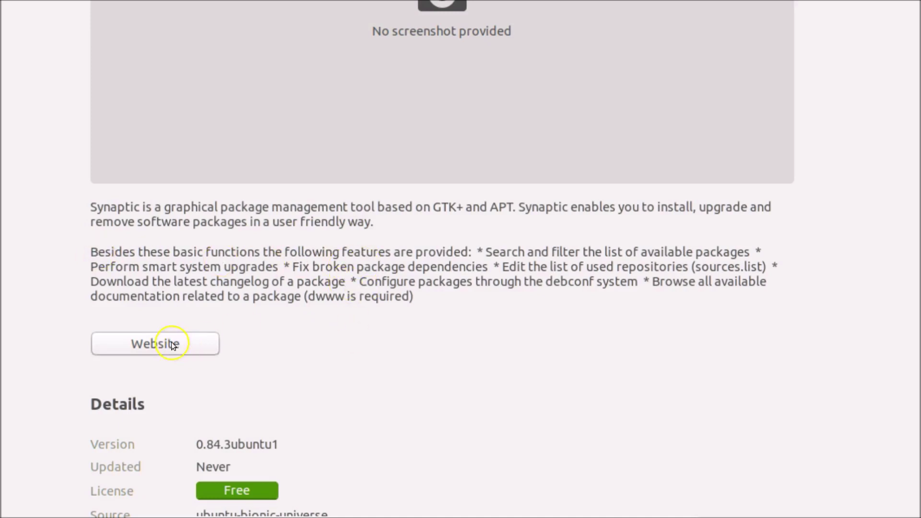
Go to Synaptic's project website from its details page
click(162, 352)
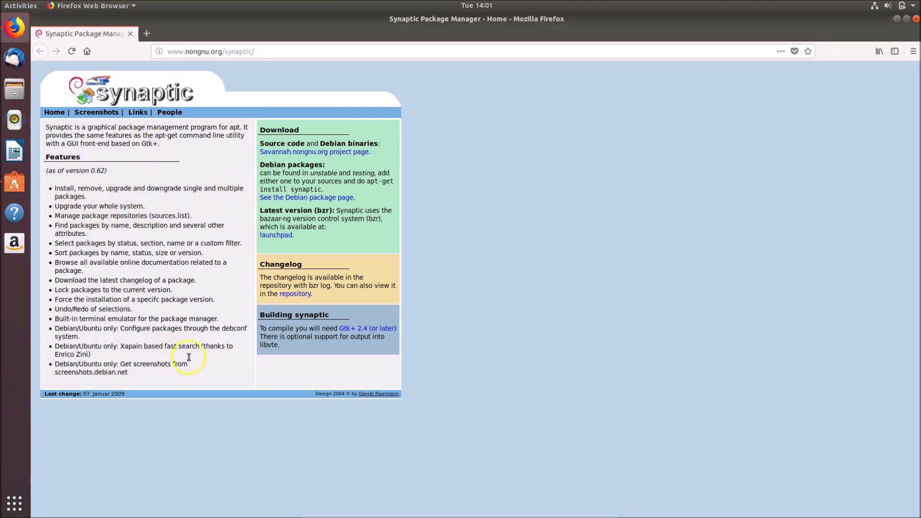
Close Firefox after reviewing the nongnu.org homepage, returning to the store
click(915, 22)
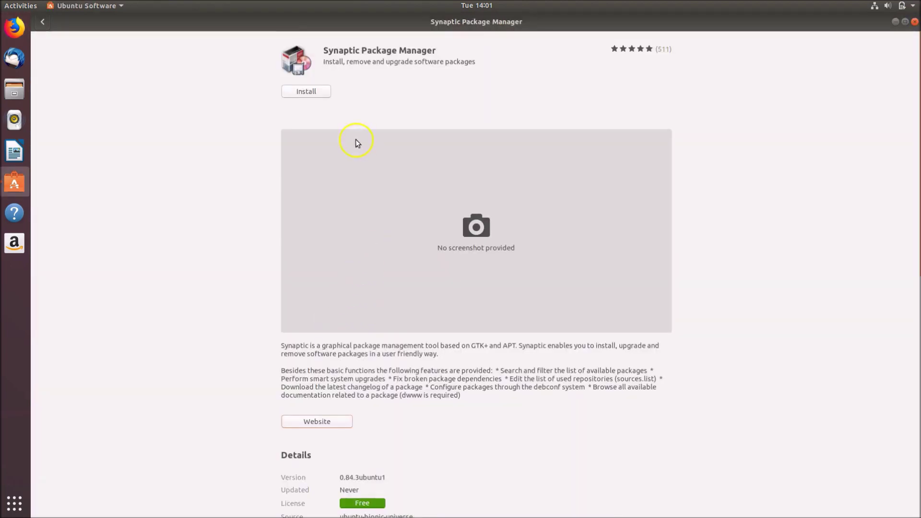
Install Synaptic Package Manager, authorising it with the account password
click(307, 92)
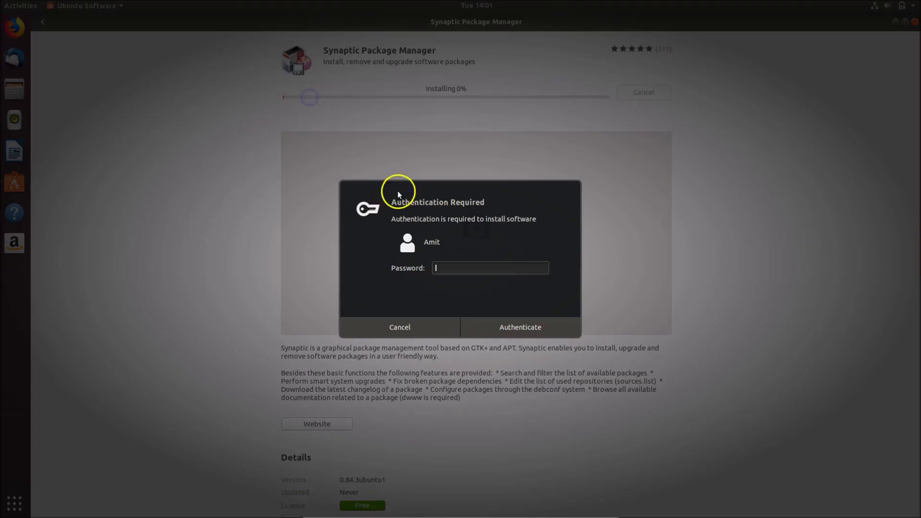
text(********)
click(526, 326)
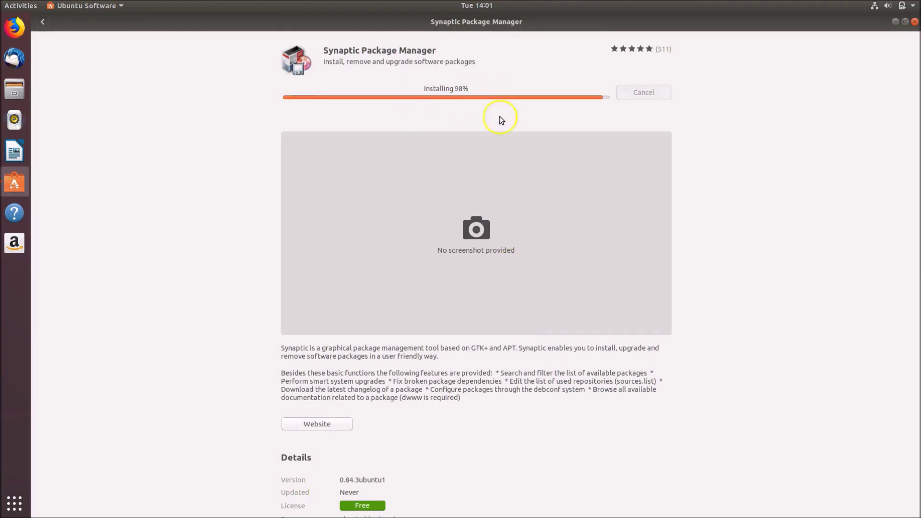
Launch the newly installed Synaptic, authenticating with the account password
click(322, 94)
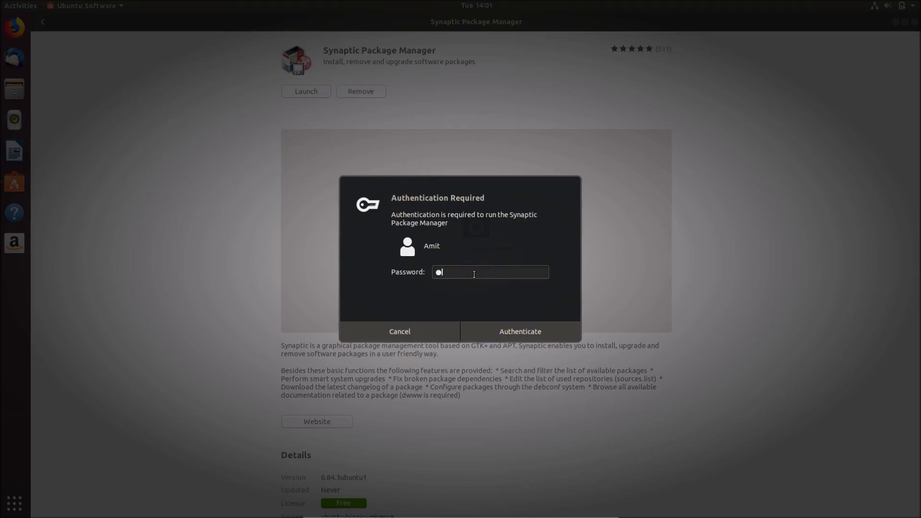
text(*****)
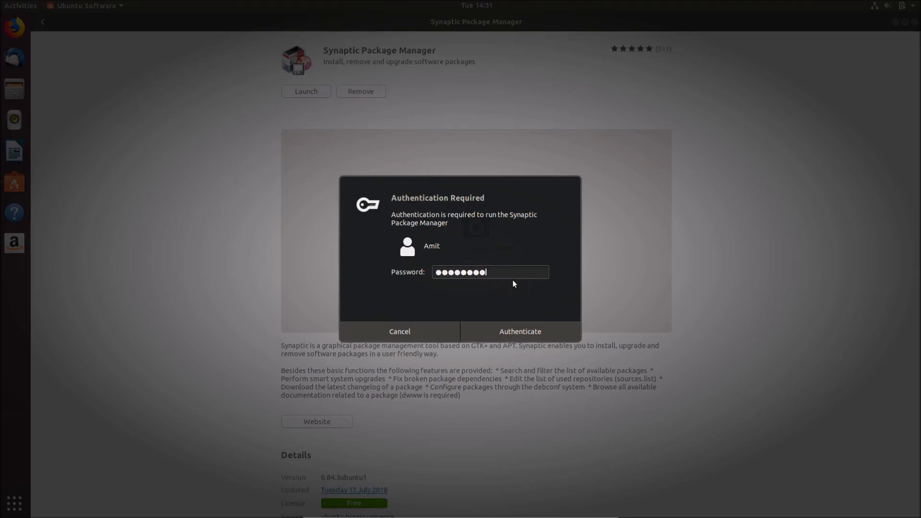
click(510, 333)
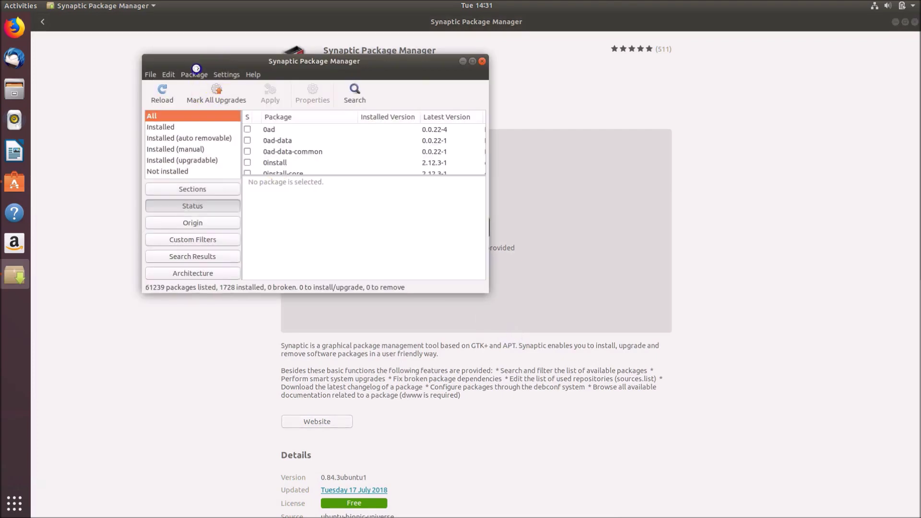
Close Ubuntu Software, maximize the Synaptic window to view packages, then close Synaptic
drag(226, 68, 233, 97)
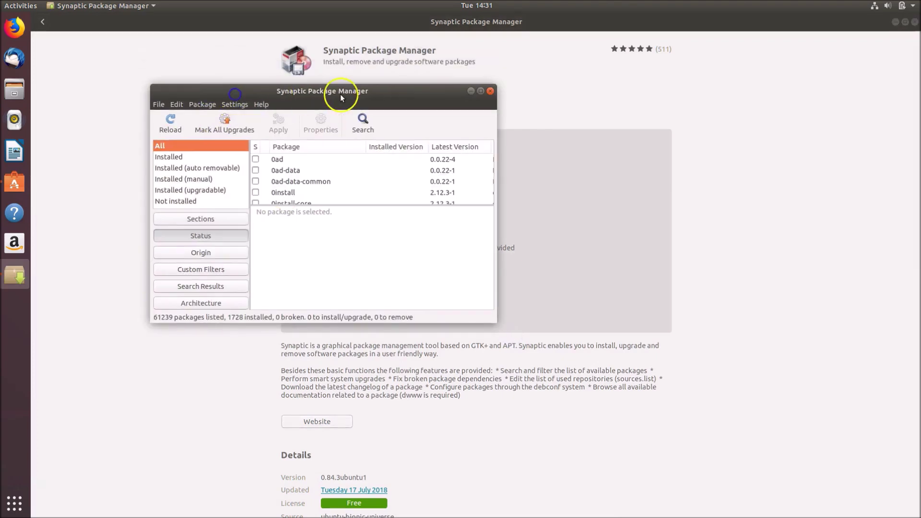
click(913, 21)
drag(312, 91, 334, 67)
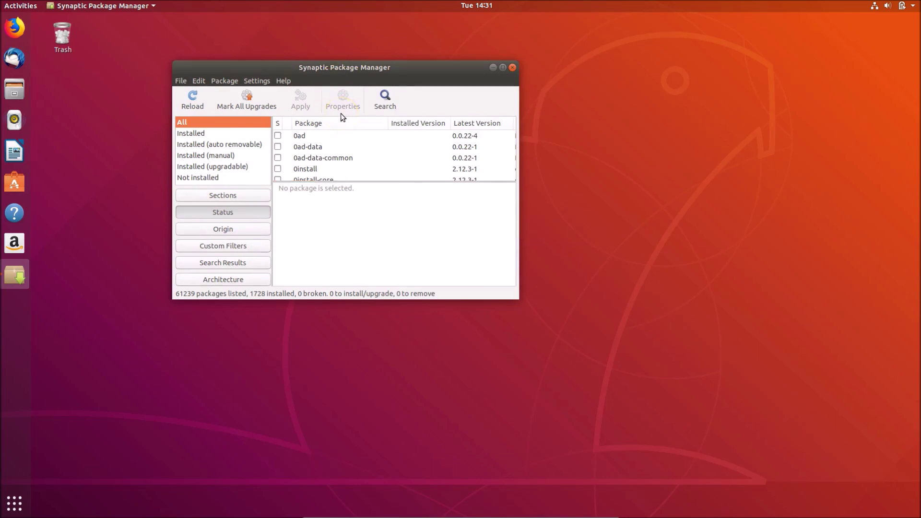
click(502, 68)
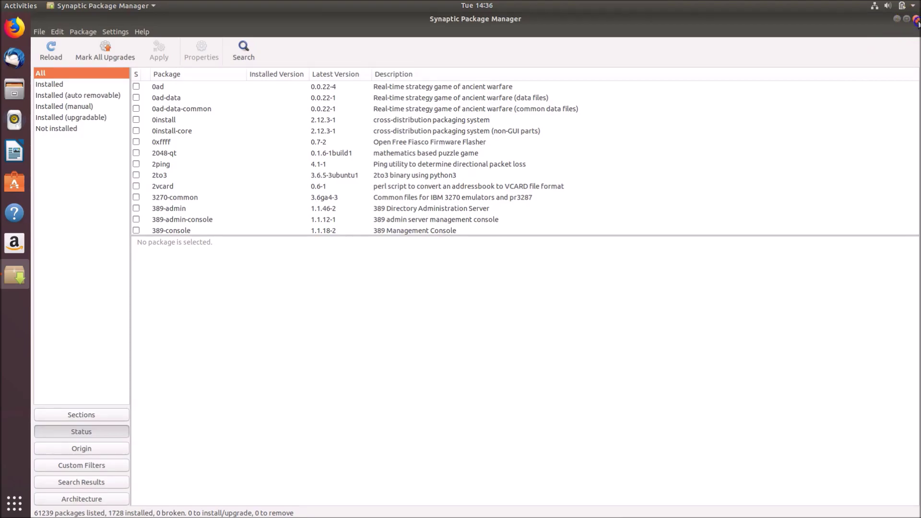
click(916, 20)
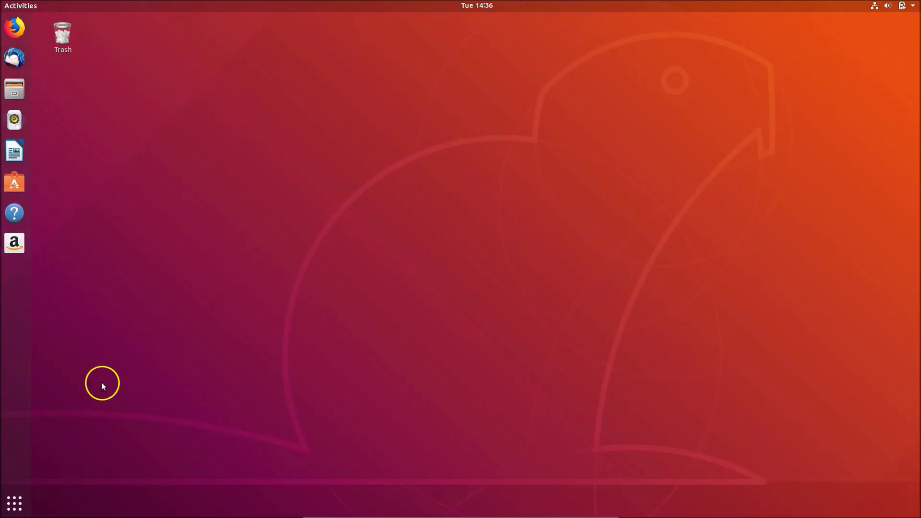
Find 'synapt' in Show Applications and start Synaptic Package Manager, authenticating with the password
click(14, 503)
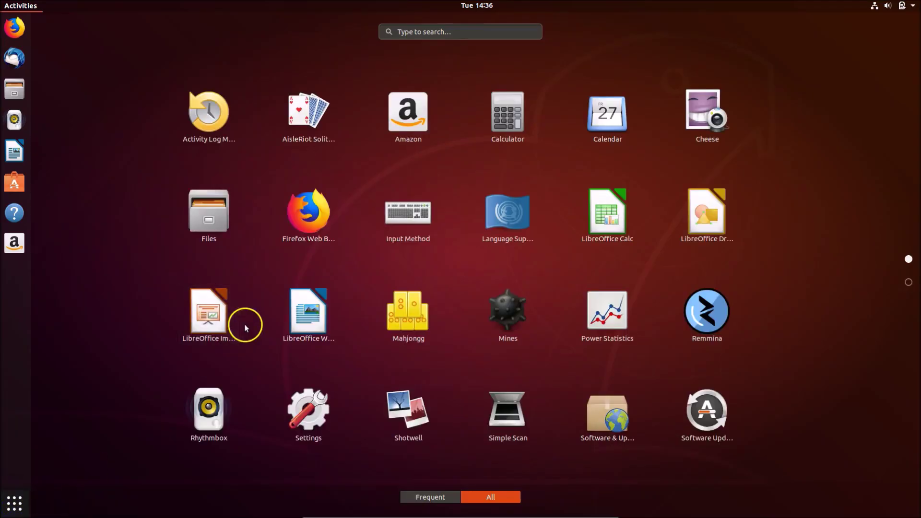
click(428, 32)
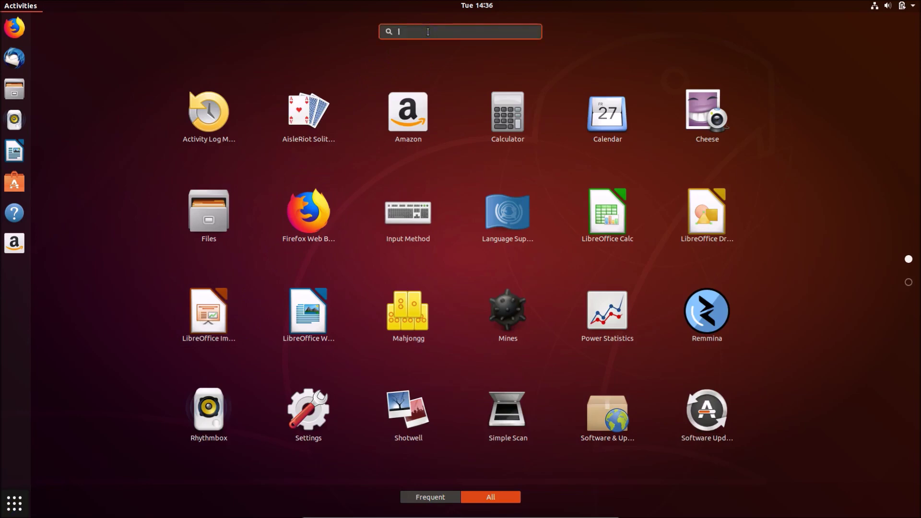
text(synaptic package)
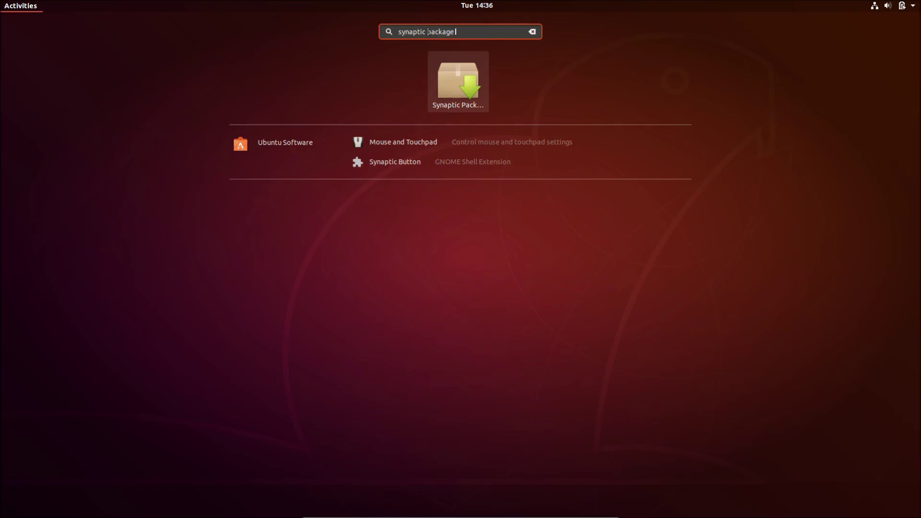
click(437, 100)
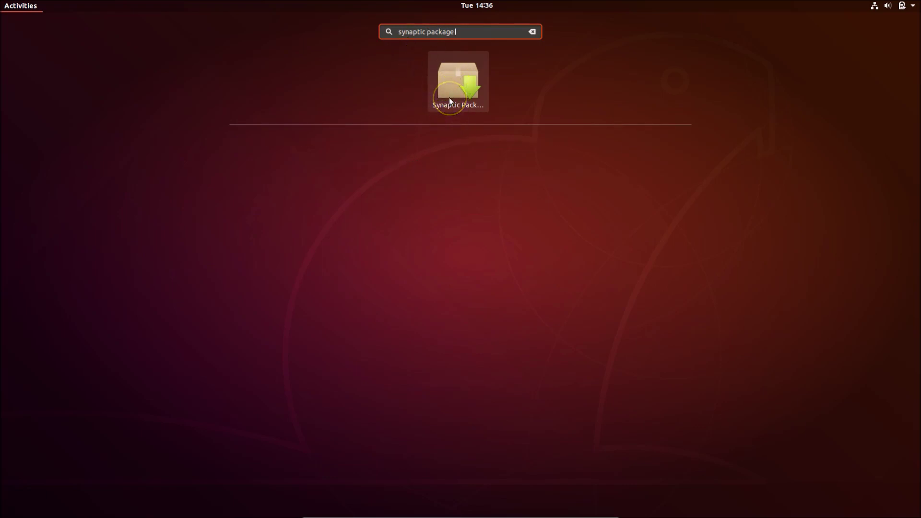
click(451, 93)
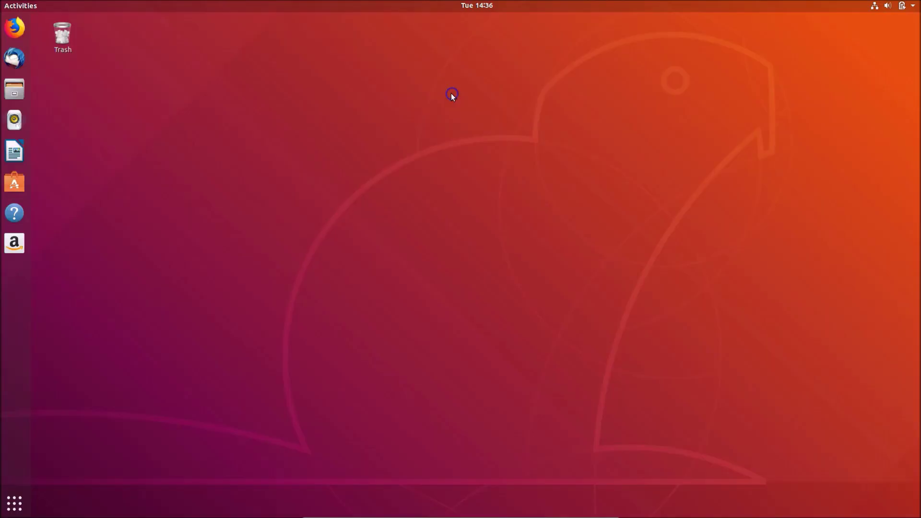
text(••)
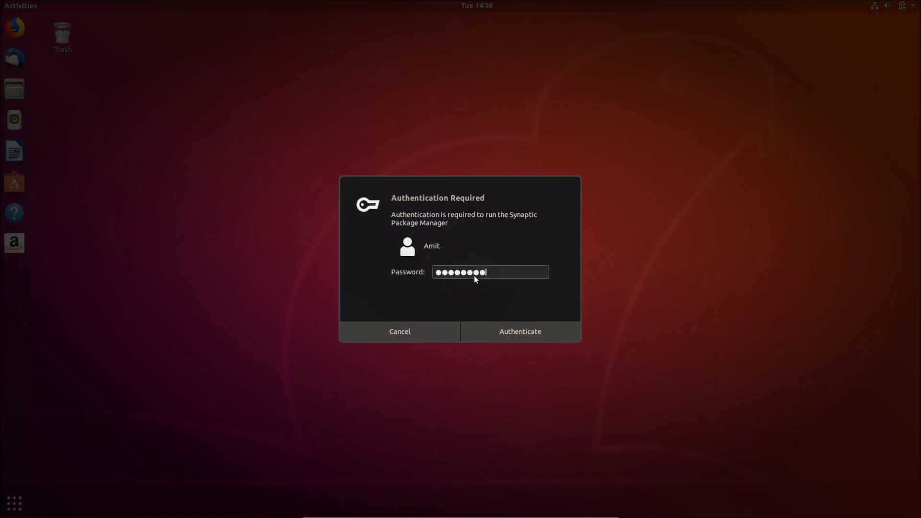
click(514, 329)
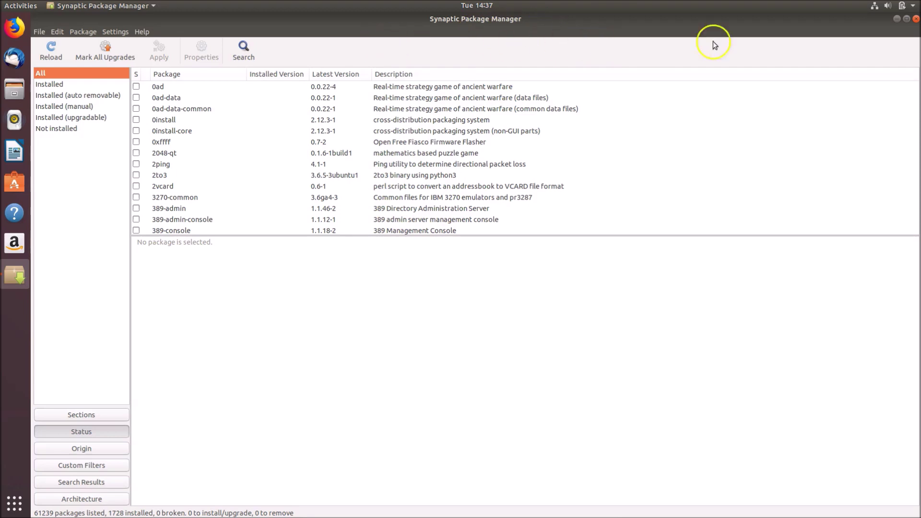
Close Synaptic, open a Terminal from the desktop context menu, then close it
click(916, 18)
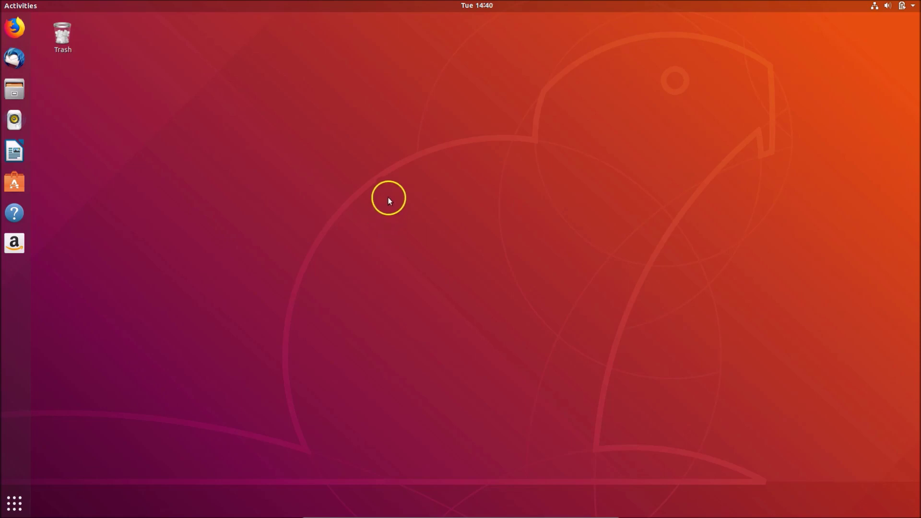
right_click(394, 176)
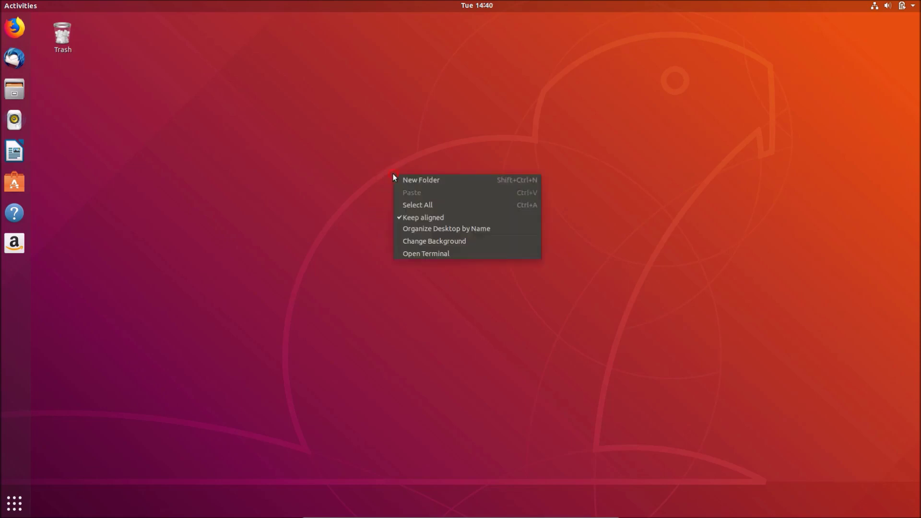
click(436, 254)
drag(345, 33, 360, 35)
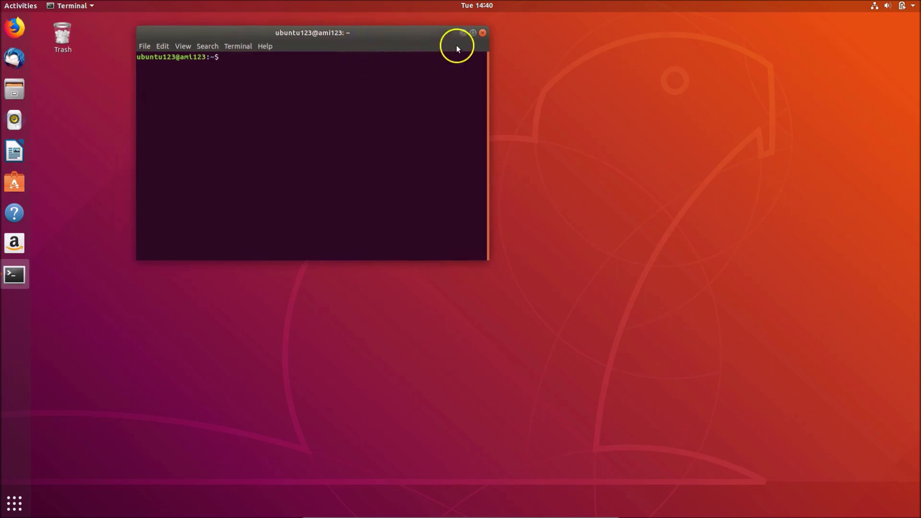
click(484, 33)
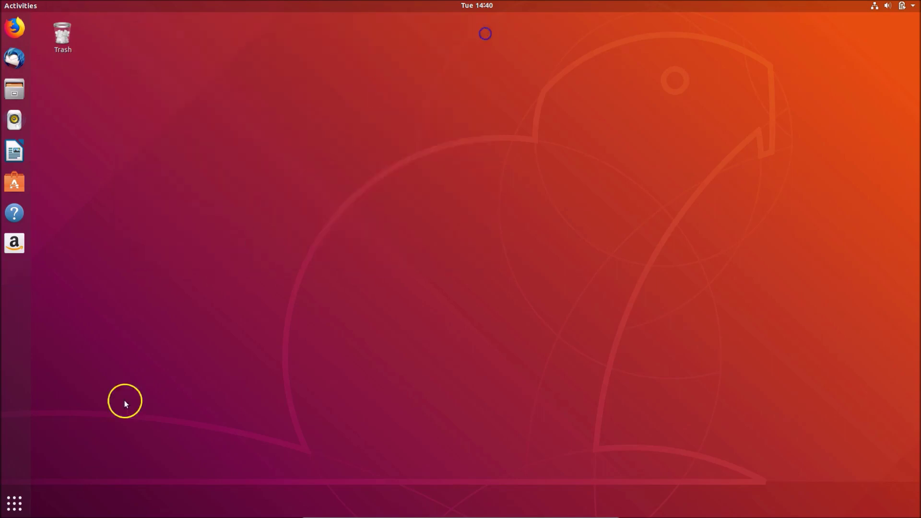
Launch Terminal by searching 'terminal' in Show Applications and focus its window
click(14, 503)
click(443, 31)
text(ter)
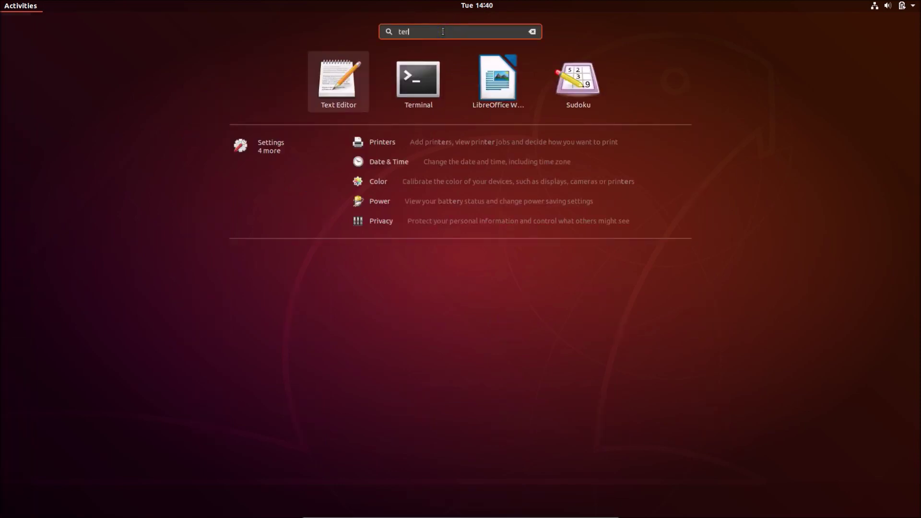
text(minal)
click(453, 79)
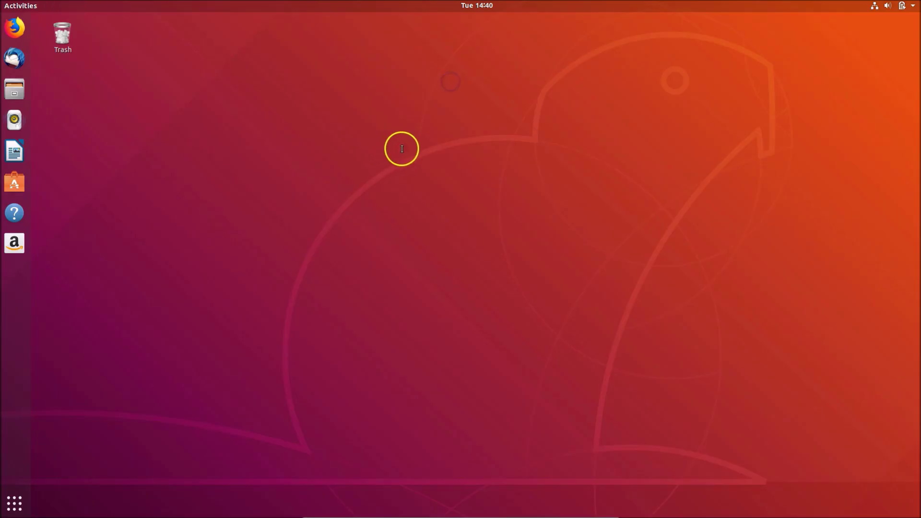
drag(250, 29, 264, 28)
click(282, 71)
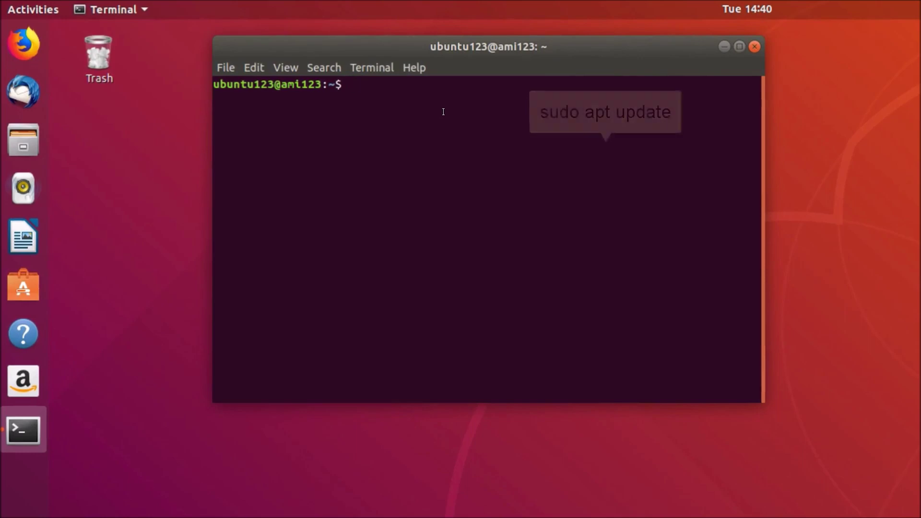
Run 'sudo apt update' and 'sudo apt install synaptic', then close the Terminal
text(sud)
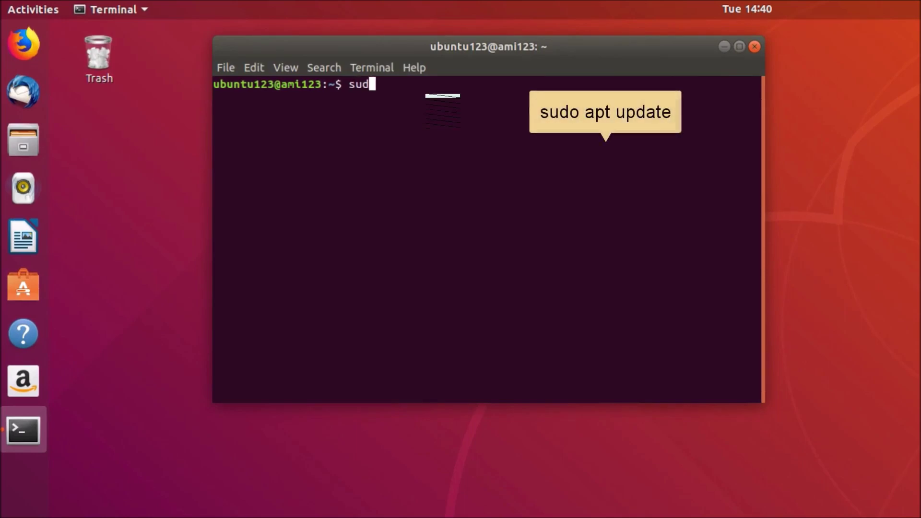
text(o apt update)
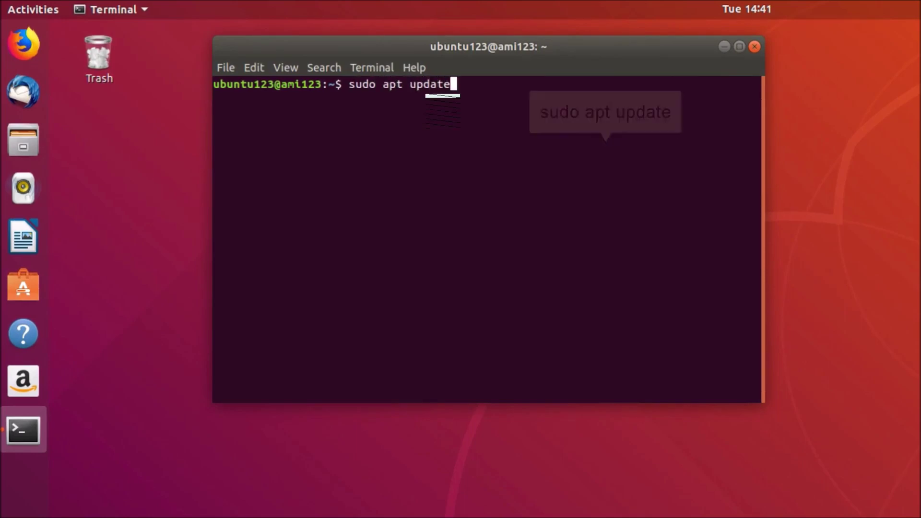
key(Return)
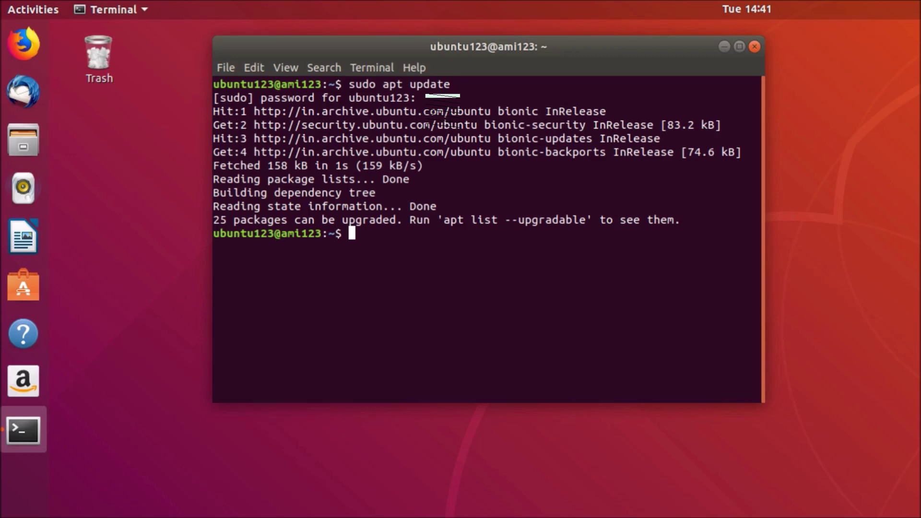
text(sudo)
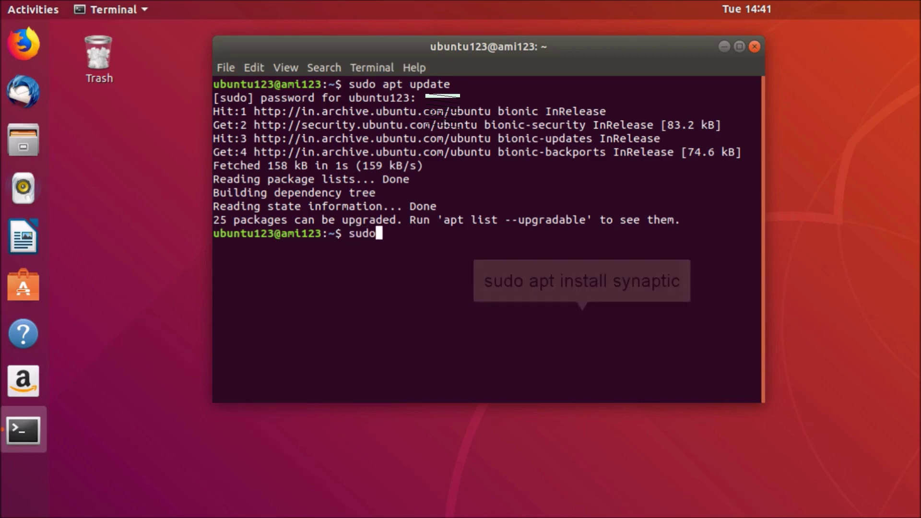
text( apt install synaptic)
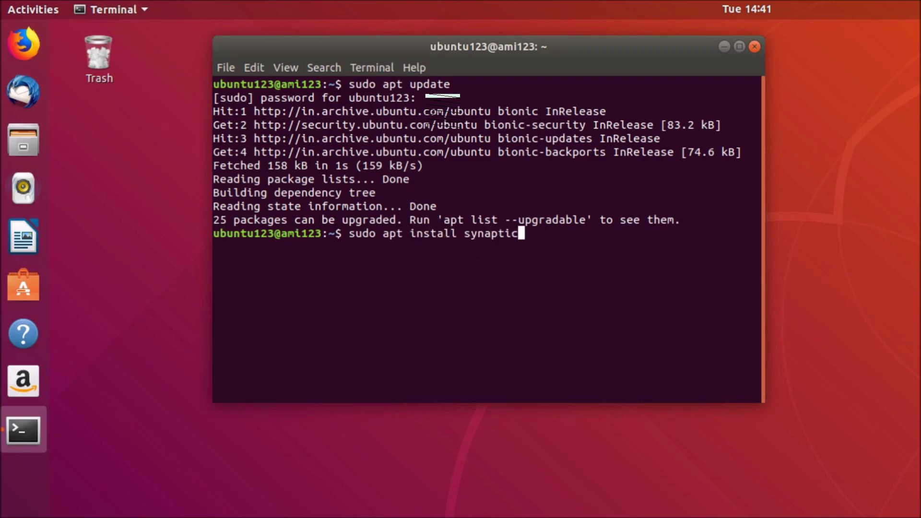
key(Return)
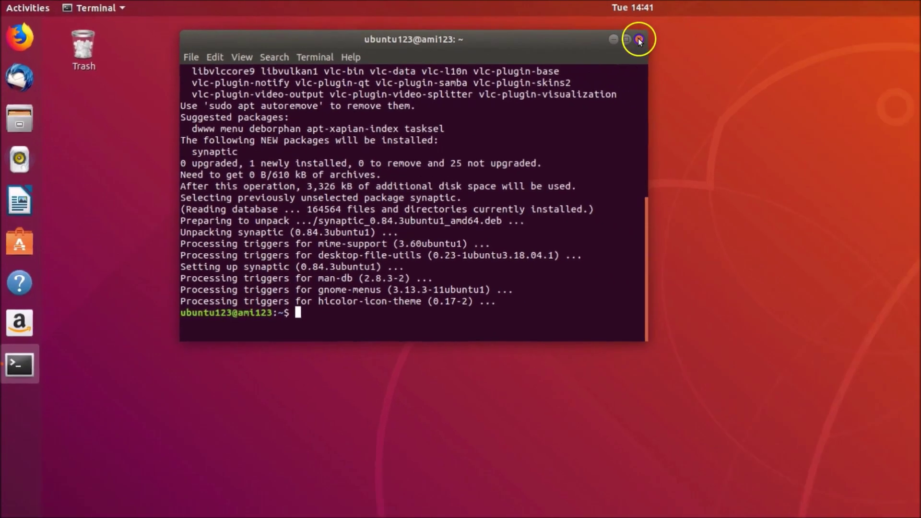
click(755, 46)
Search 'synaptic' in Show Applications, launch Synaptic Package Manager and enter the account password
click(14, 503)
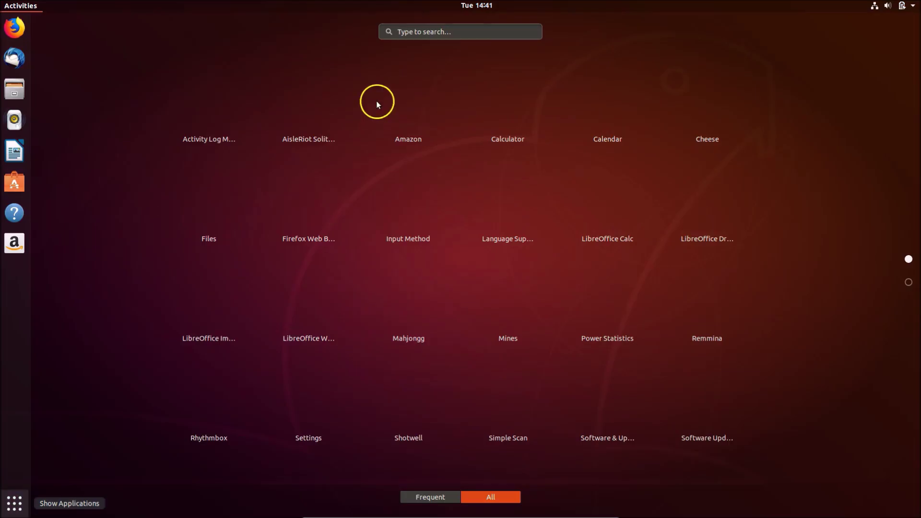
click(418, 31)
text(synaptic)
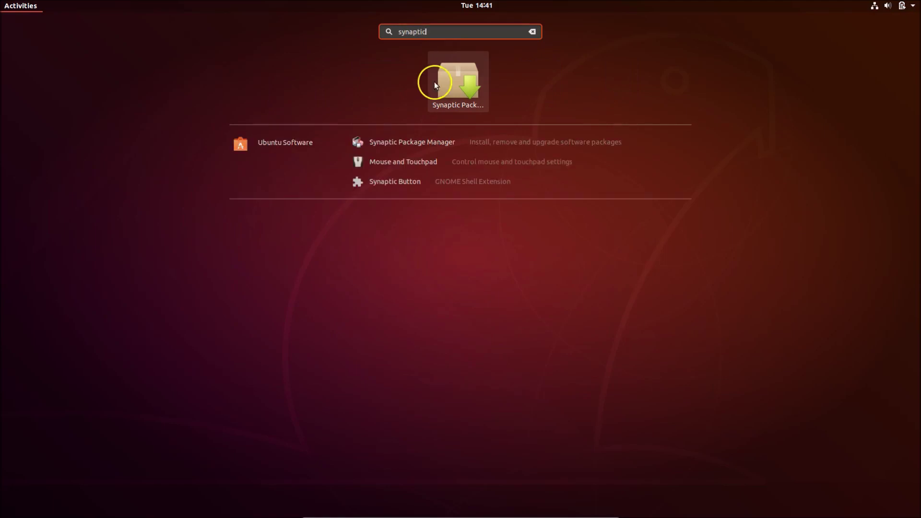
click(444, 85)
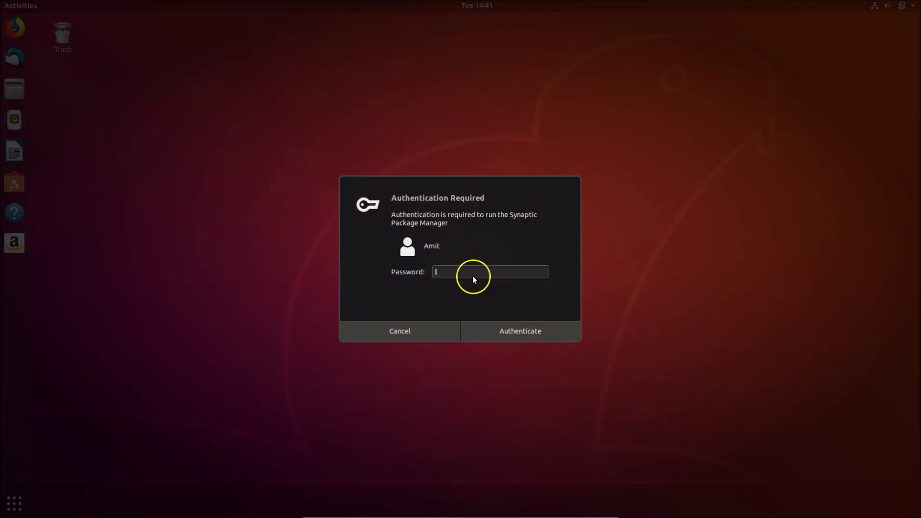
text(••••••••)
click(548, 334)
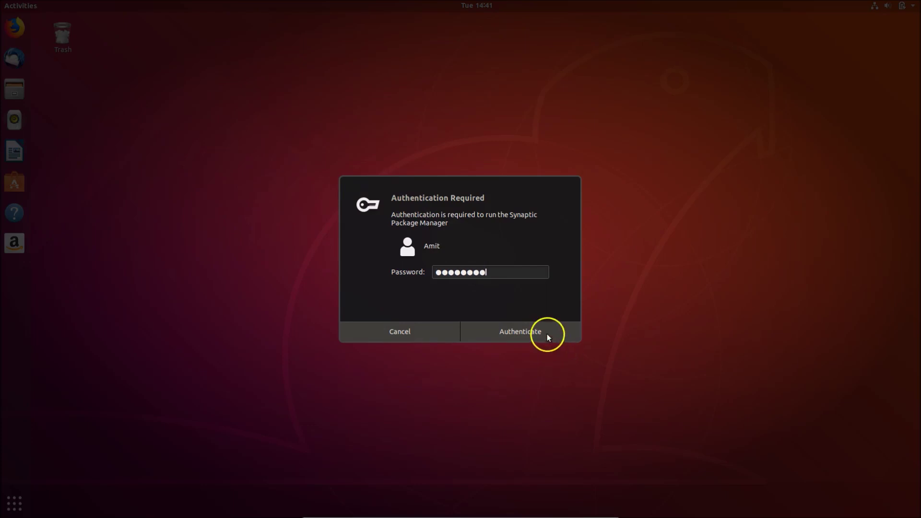